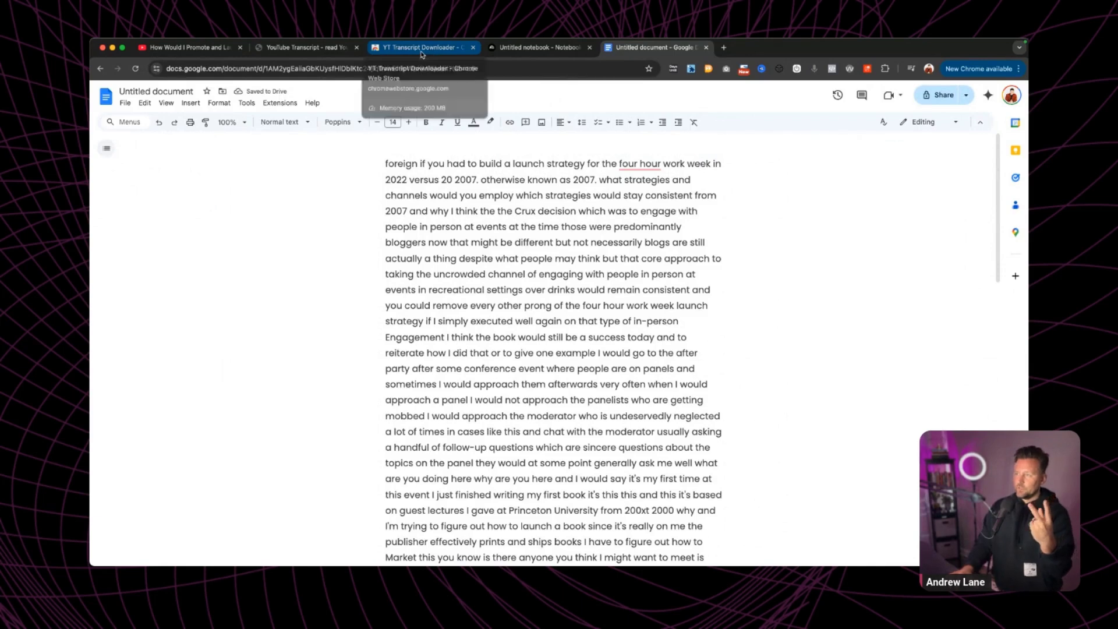
View the YT Transcript Downloader extension page and enlarge its screenshot around the transcript download icon.
click(434, 55)
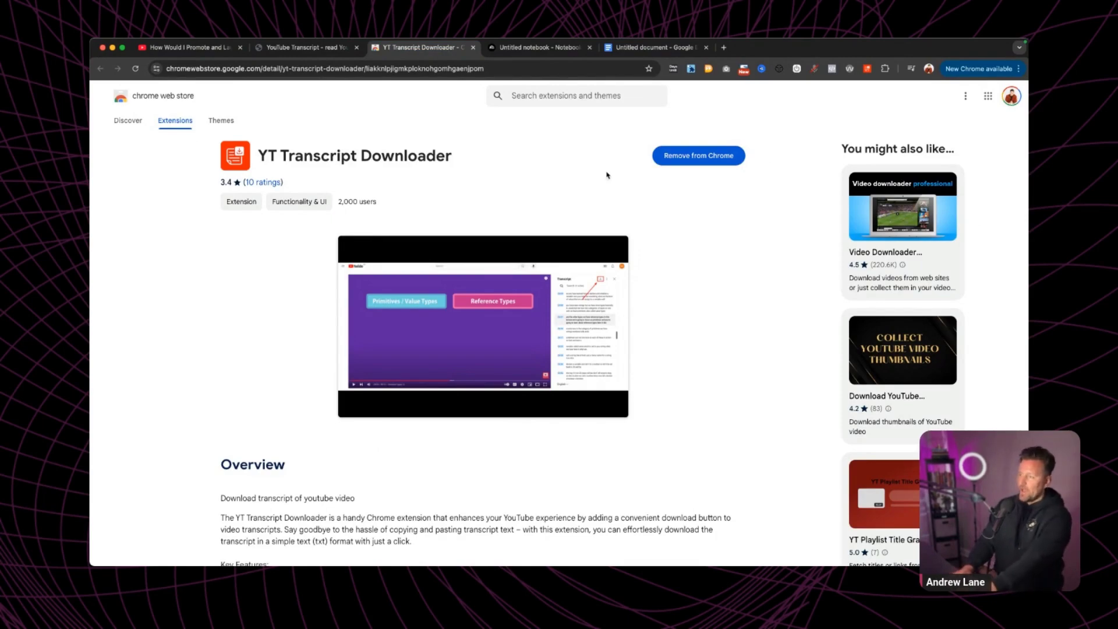
click(504, 293)
scroll(691, 264, up, 5)
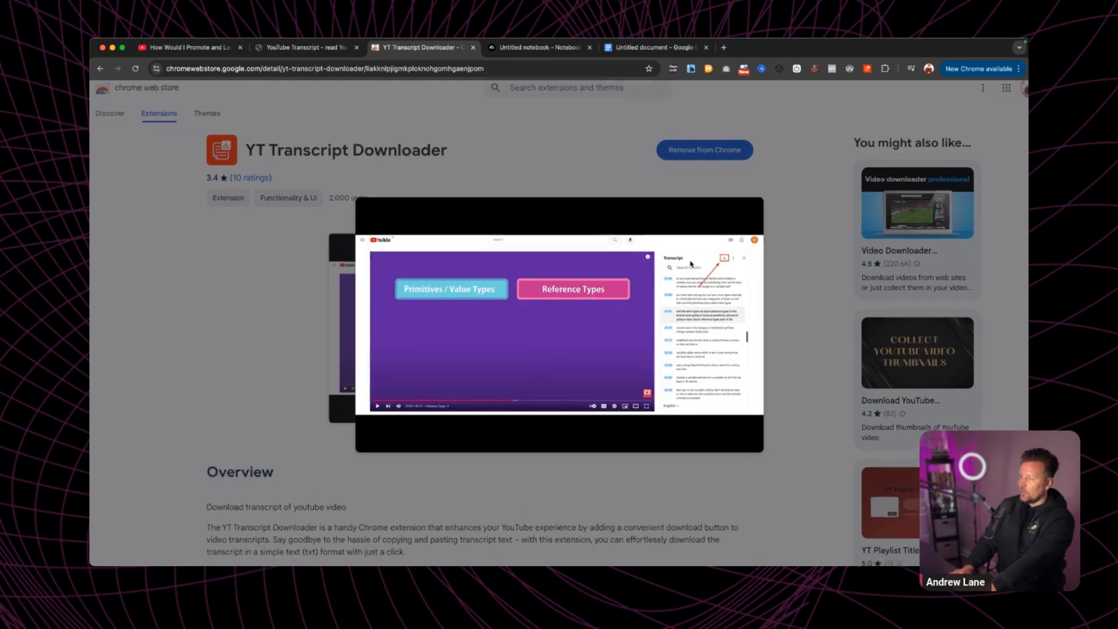
scroll(691, 265, down, 2)
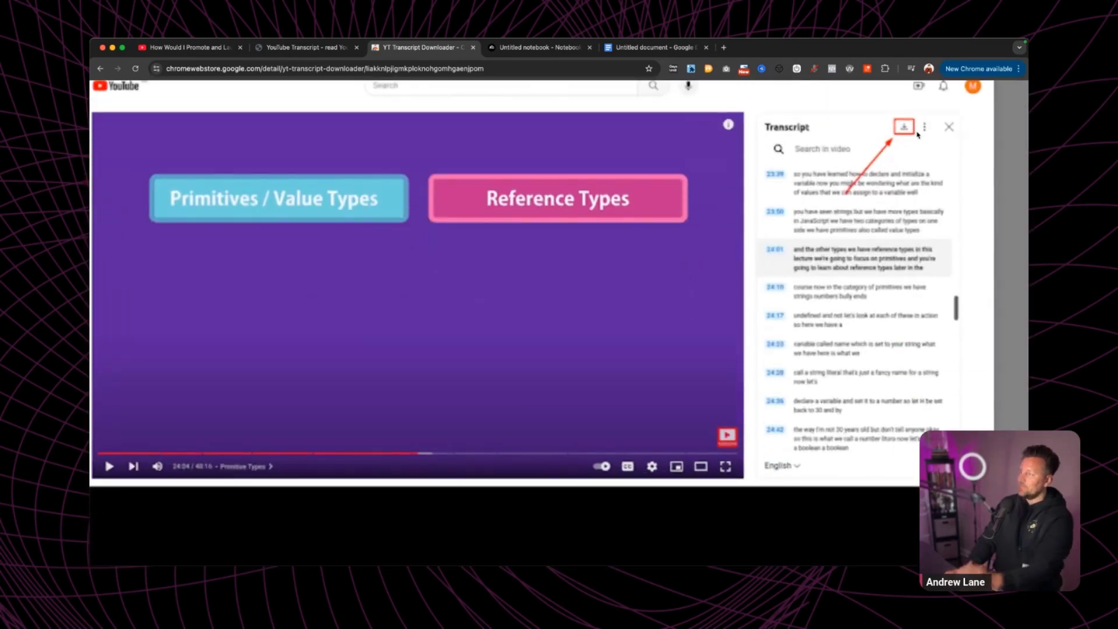
On the YouTube page of the 4-Hour Workweek Q&A video, expand the description and show the transcript.
click(187, 47)
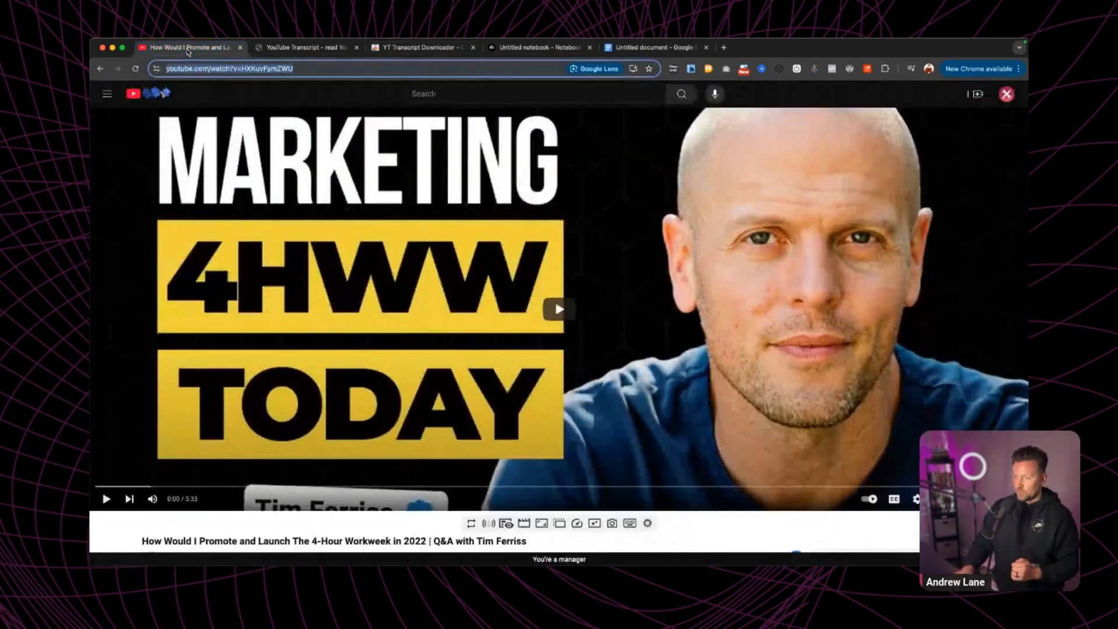
scroll(524, 203, down, 4)
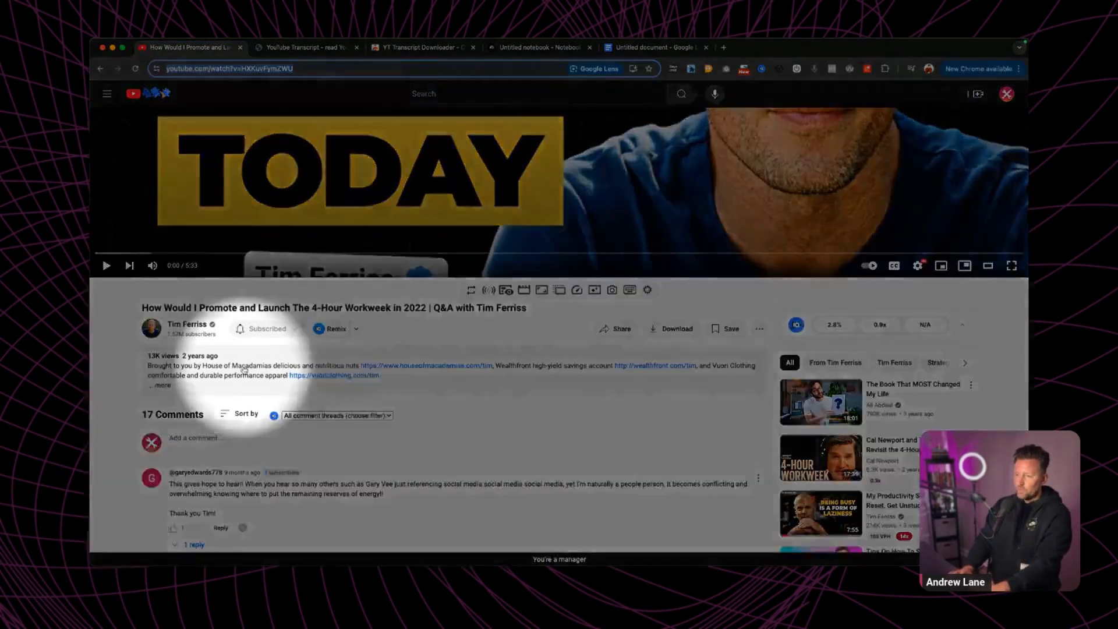
click(166, 376)
scroll(179, 369, down, 1)
scroll(180, 368, down, 4)
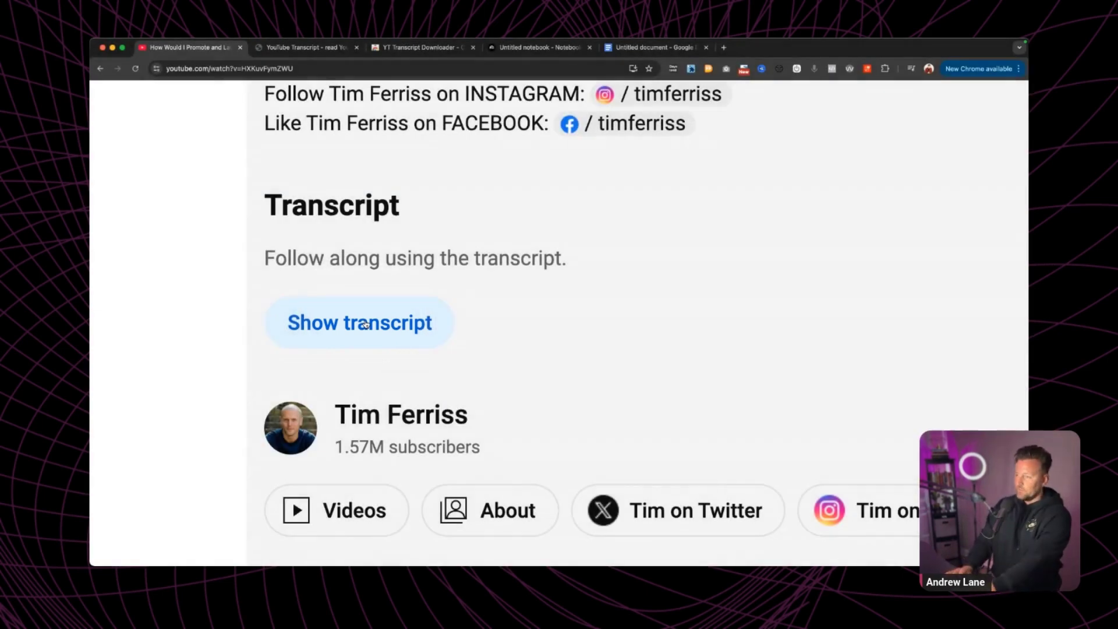
scroll(350, 349, up, 5)
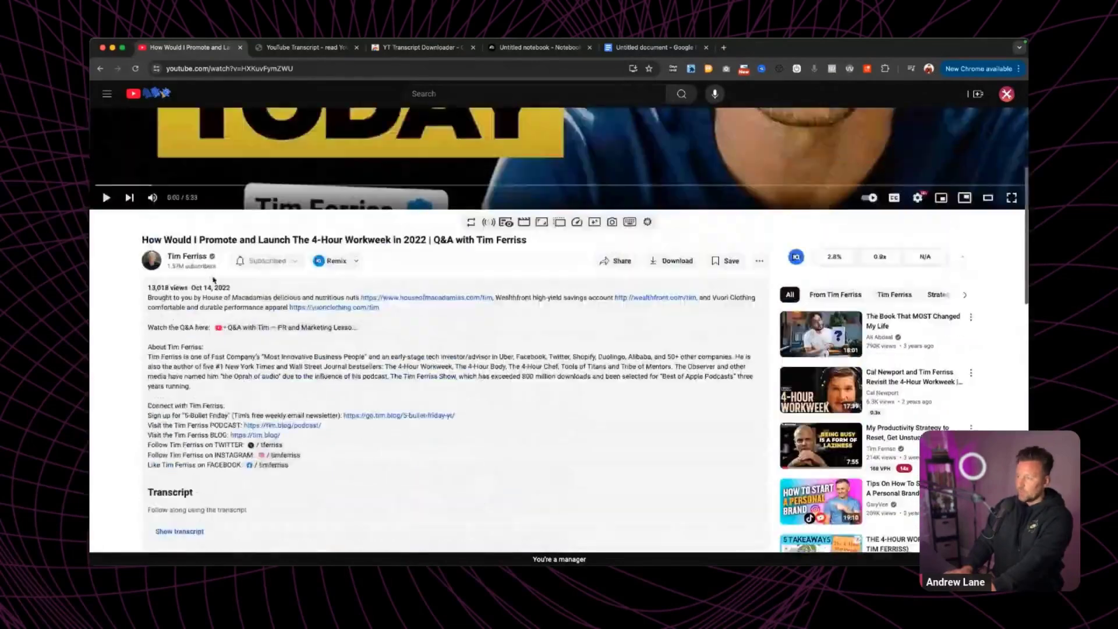
scroll(330, 384, down, 2)
click(184, 451)
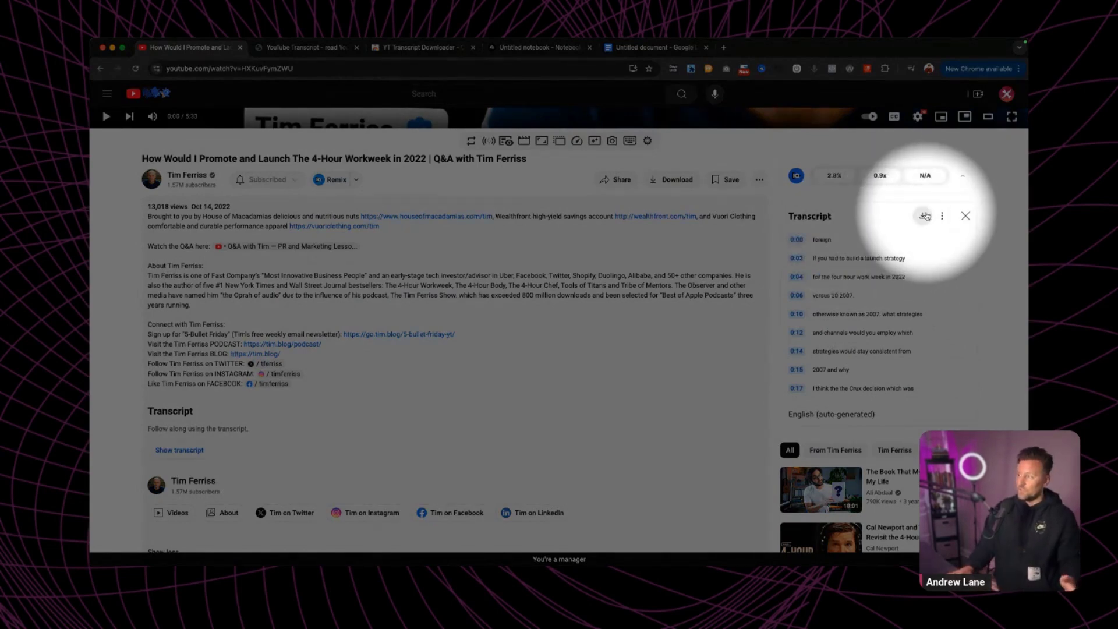
Download the video's transcript as a text file, view it in an enlarged window and close it.
scroll(926, 216, up, 5)
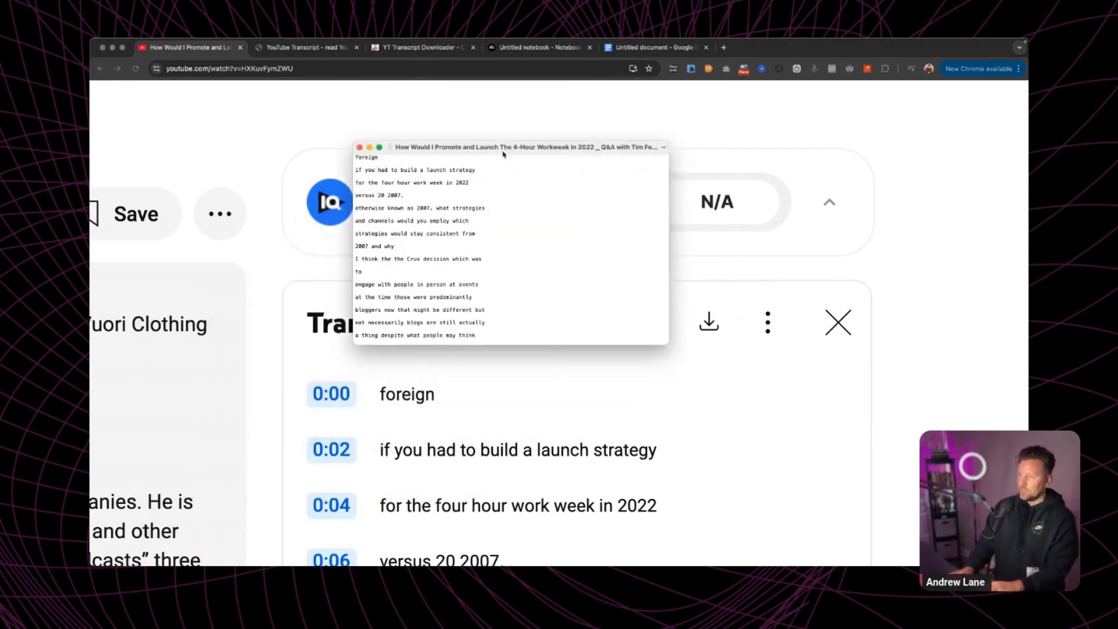
drag(539, 321, 939, 488)
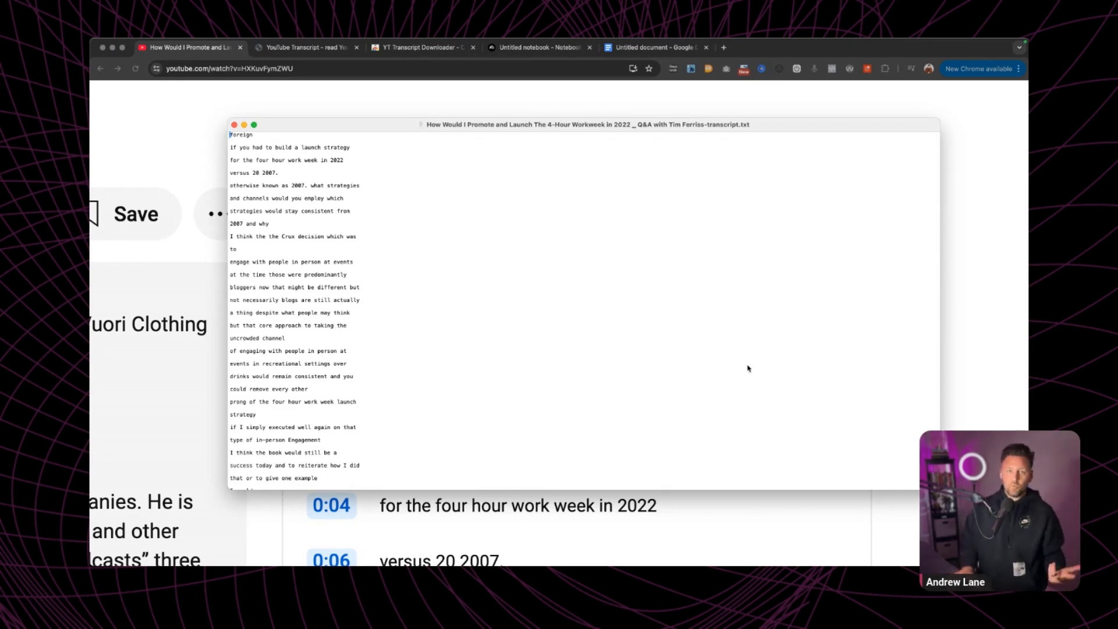
key(super+w)
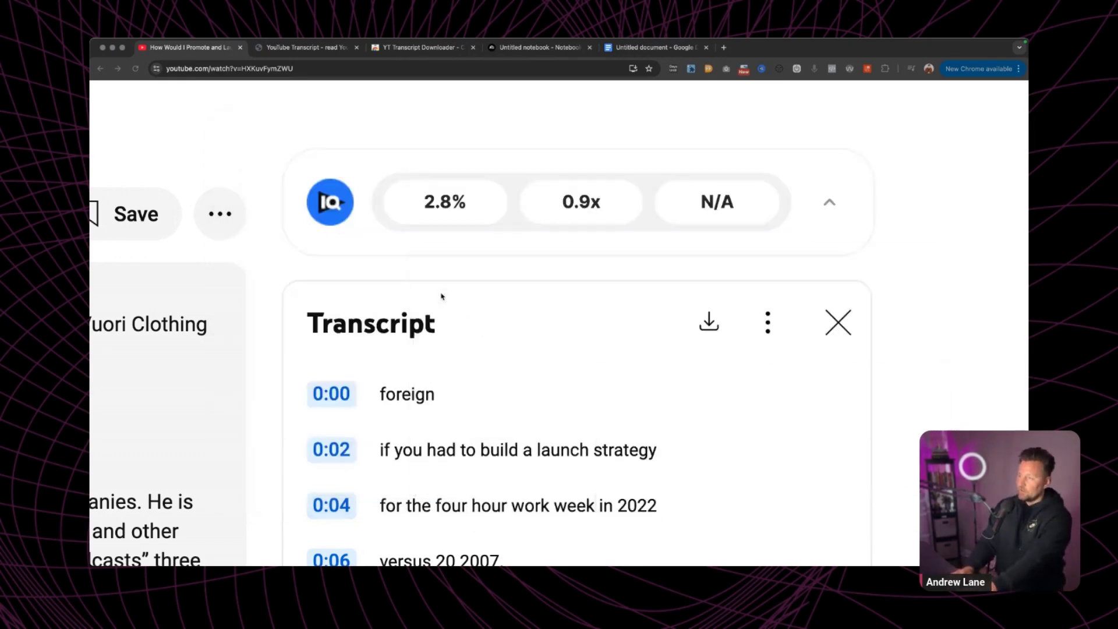
Review the YouTube Transcript site and the extension's store page as transcript sources, closing the enlarged extension screenshot.
click(326, 47)
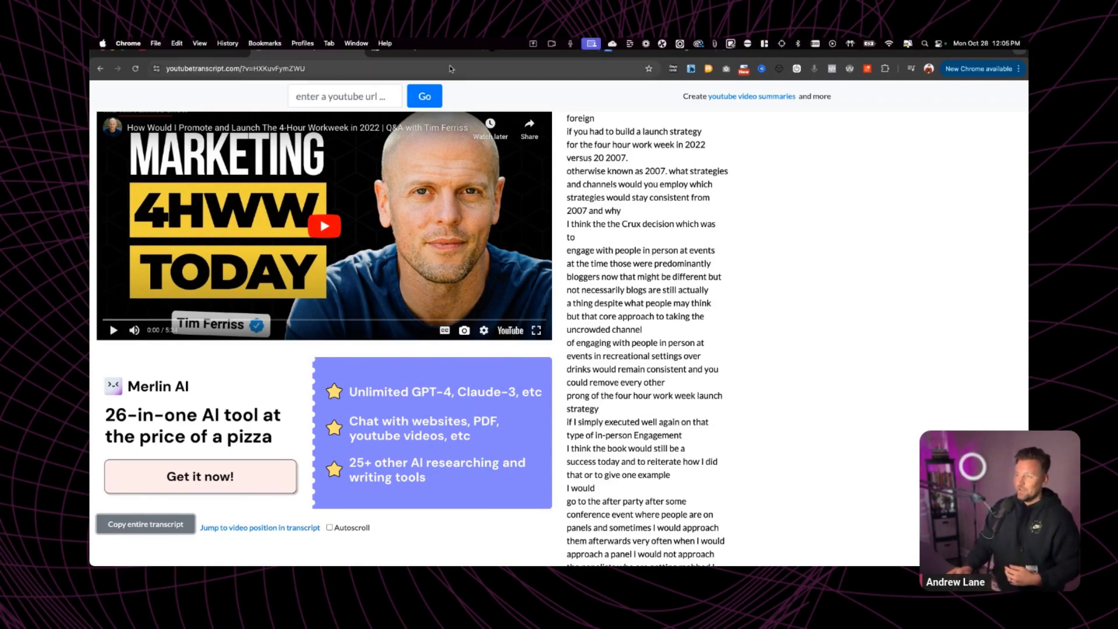
click(410, 50)
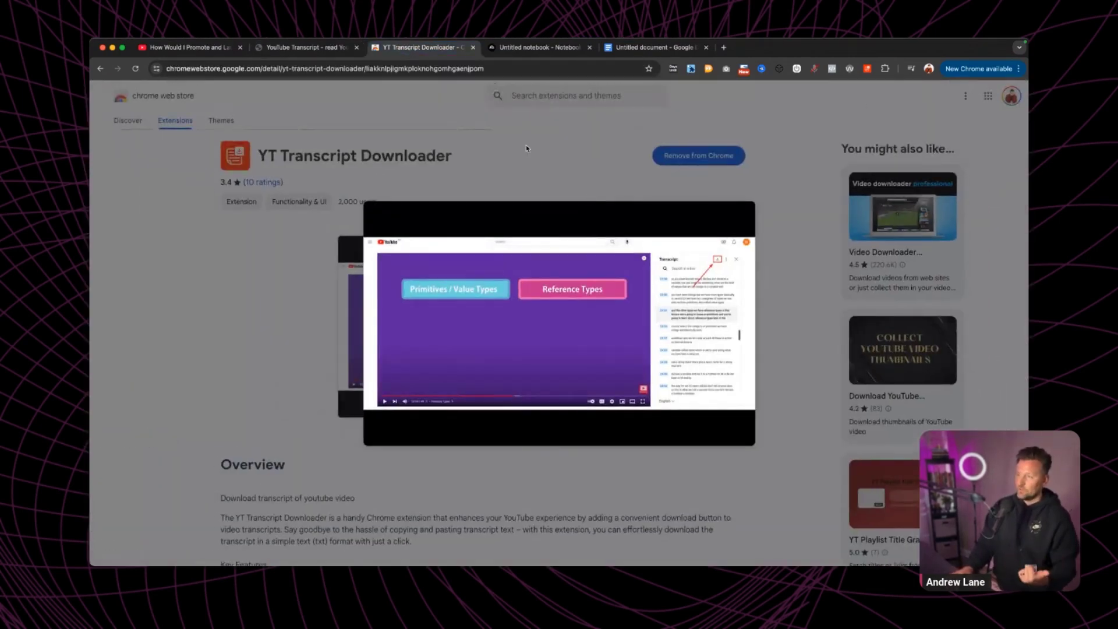
click(527, 149)
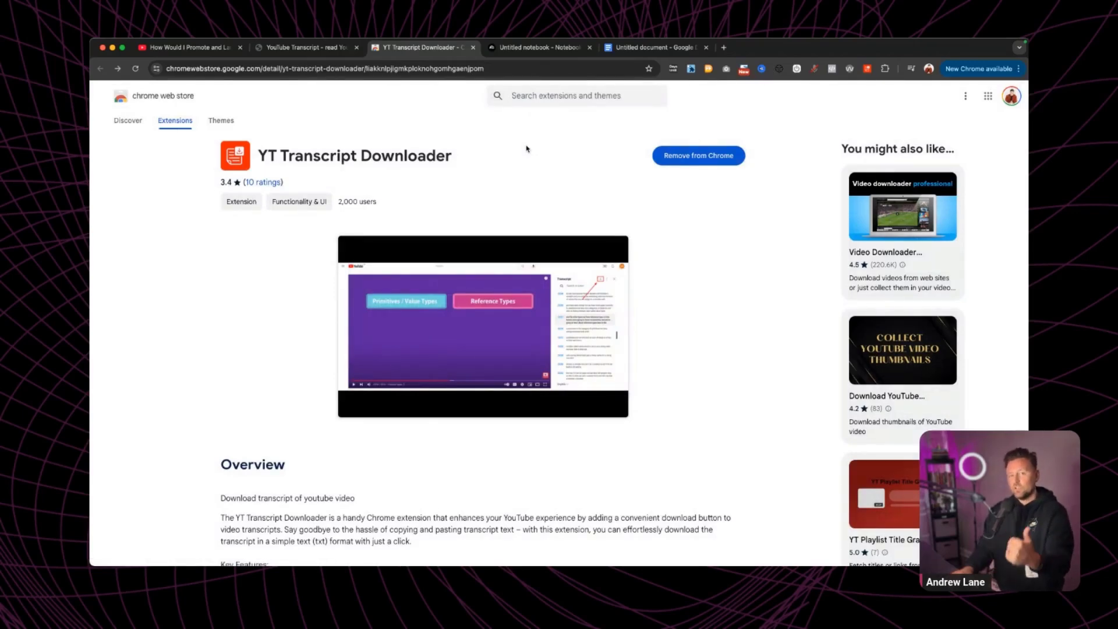
click(320, 50)
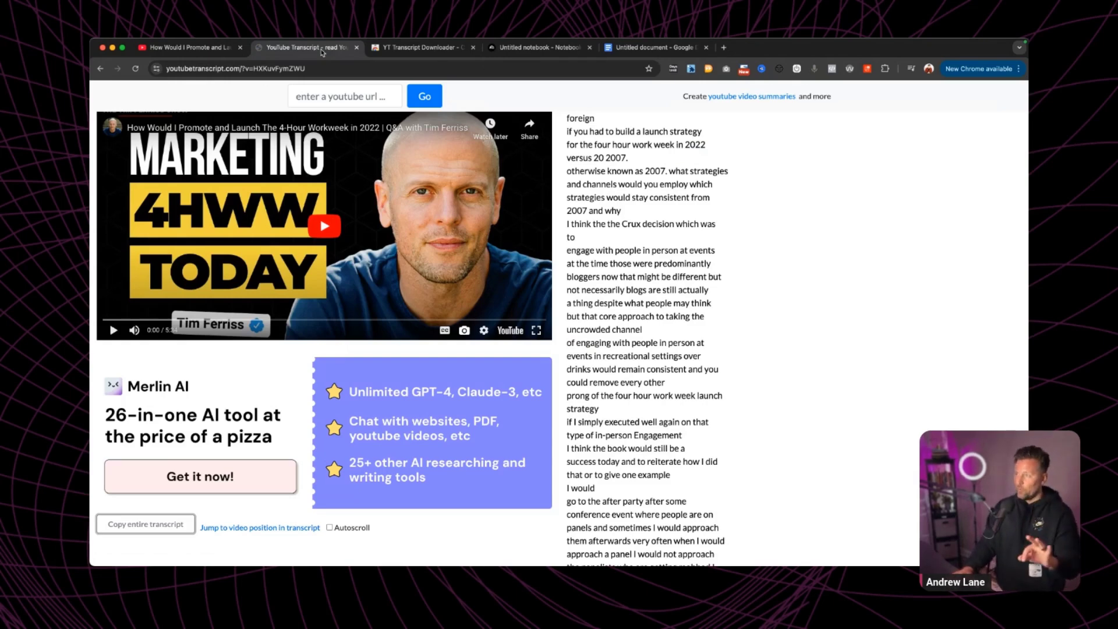
In the NotebookLM notebook, add the 4-Hour Workweek video as a YouTube source using the URL copied from its page.
click(540, 49)
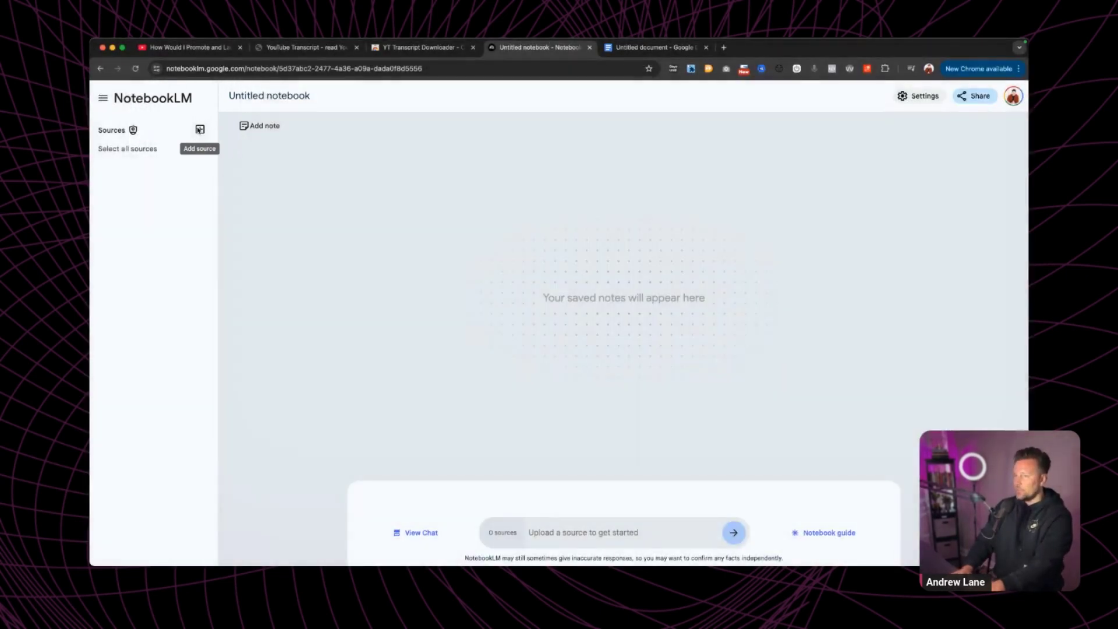
click(200, 129)
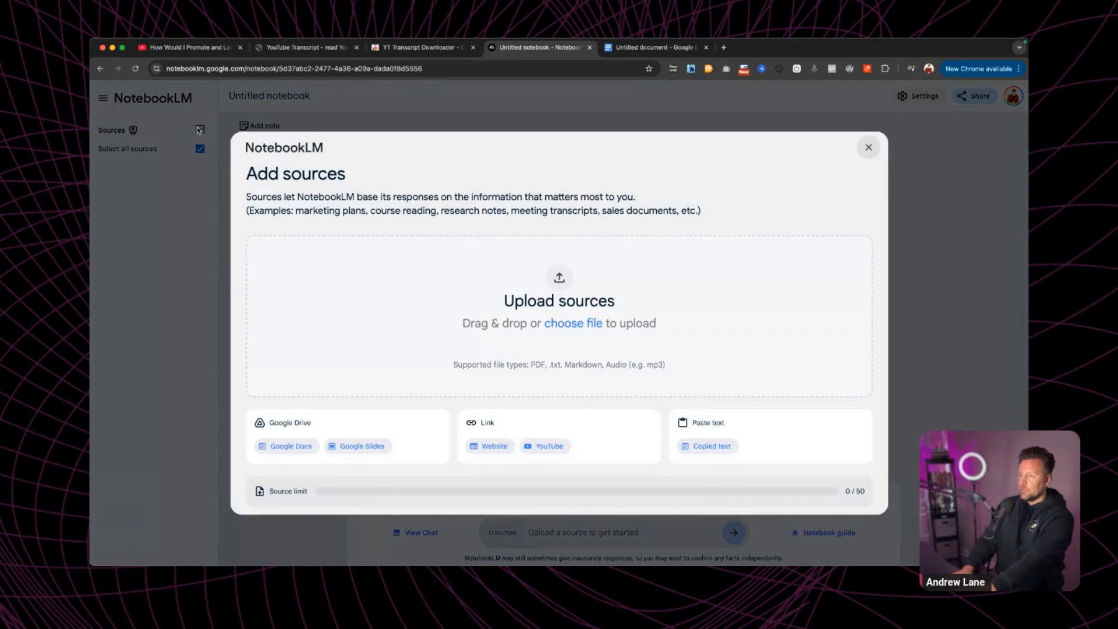
click(547, 446)
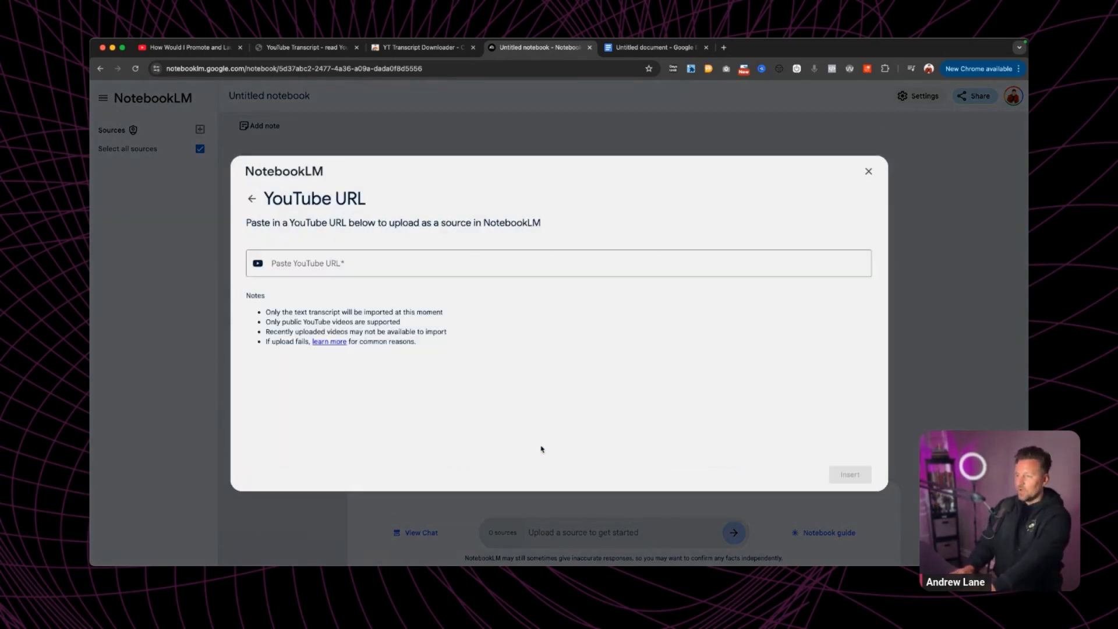
click(376, 262)
key(ctrl+v)
key(ctrl+z)
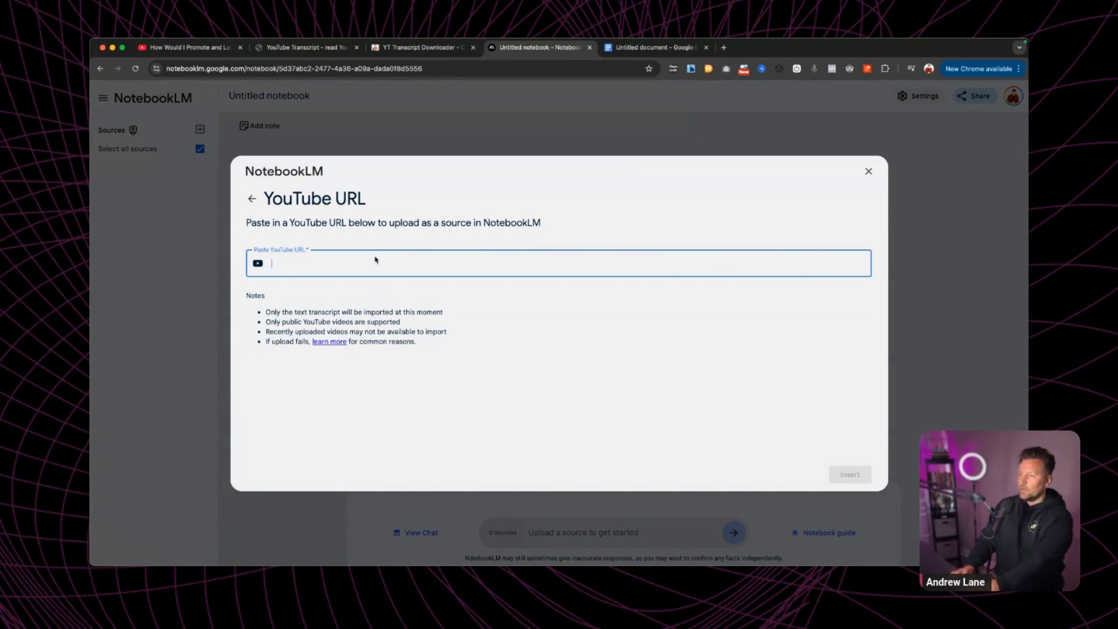
click(204, 47)
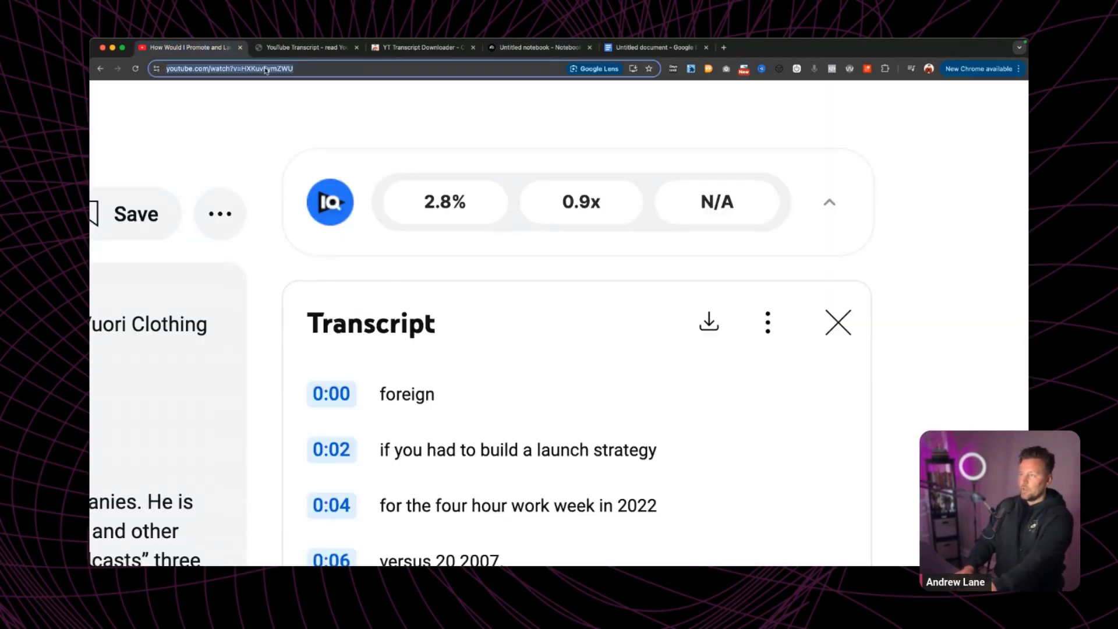
click(560, 49)
key(ctrl+v)
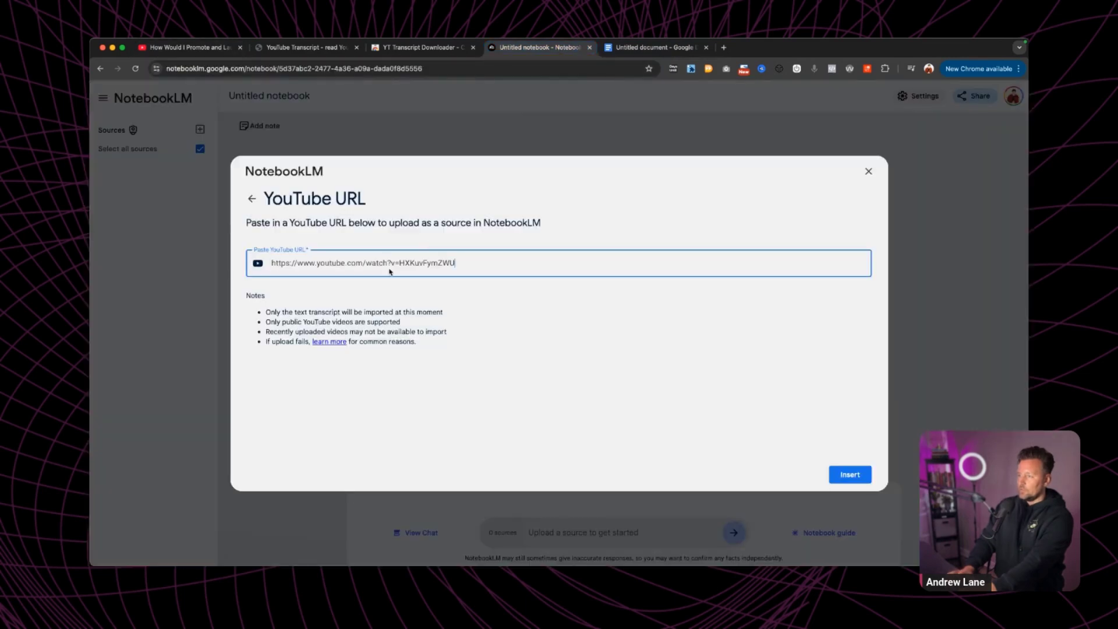
click(850, 475)
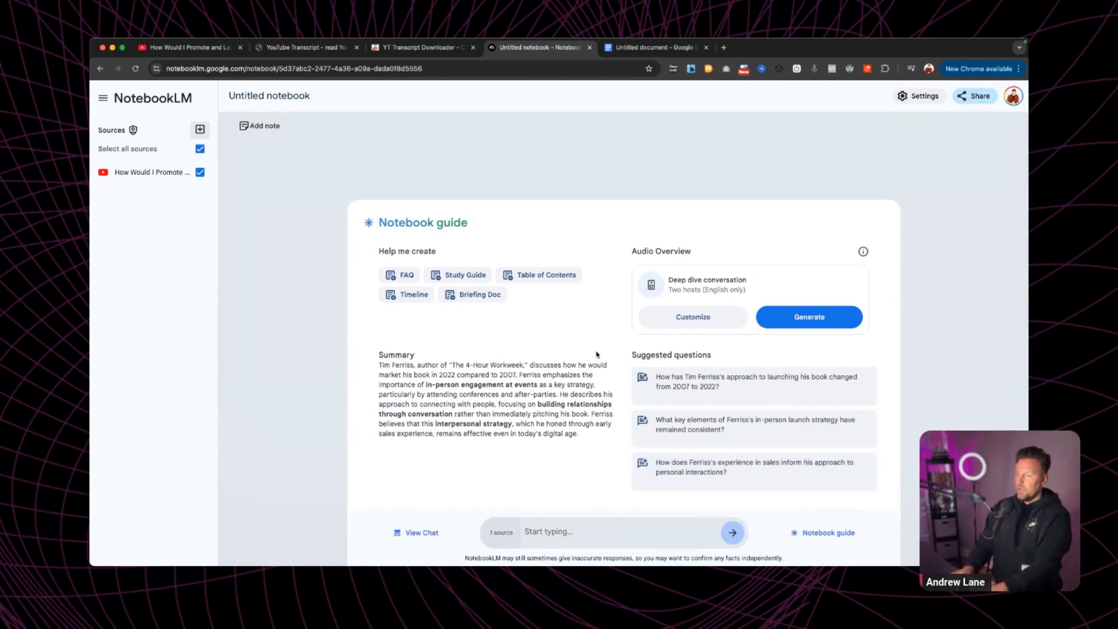
Open the imported video source and look through its transcript text down to the end.
scroll(137, 173, up, 5)
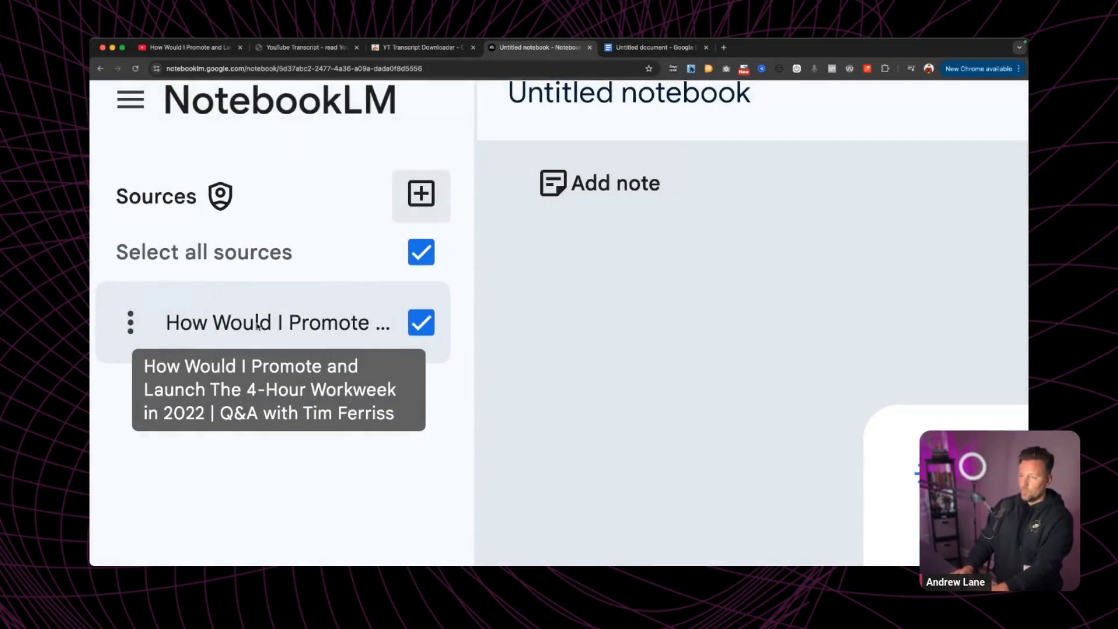
scroll(258, 326, down, 5)
click(155, 180)
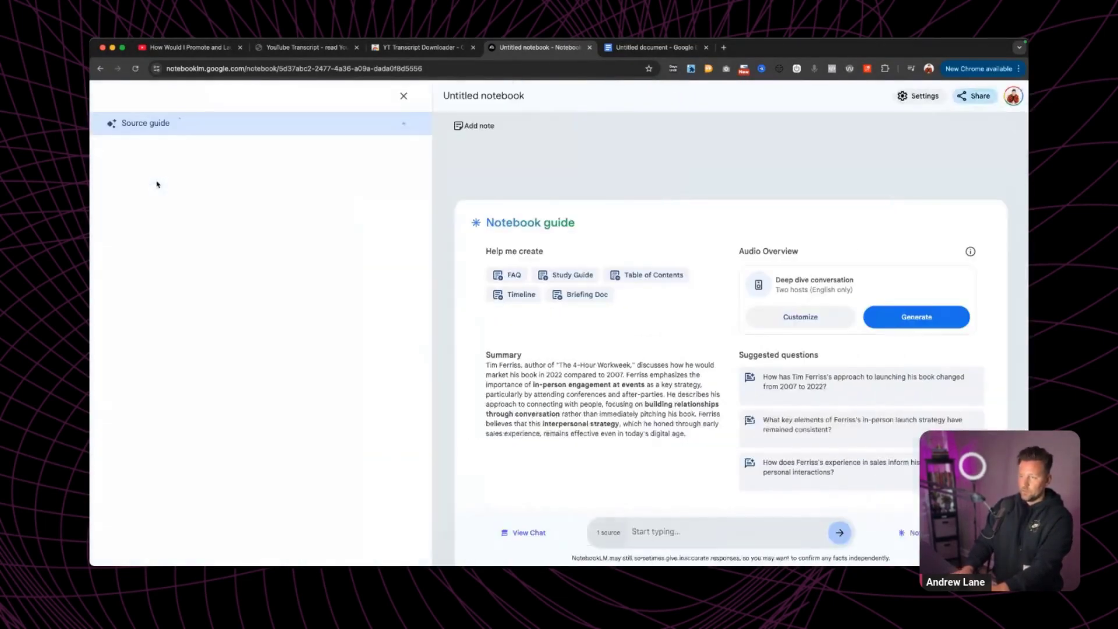
triple_click(227, 384)
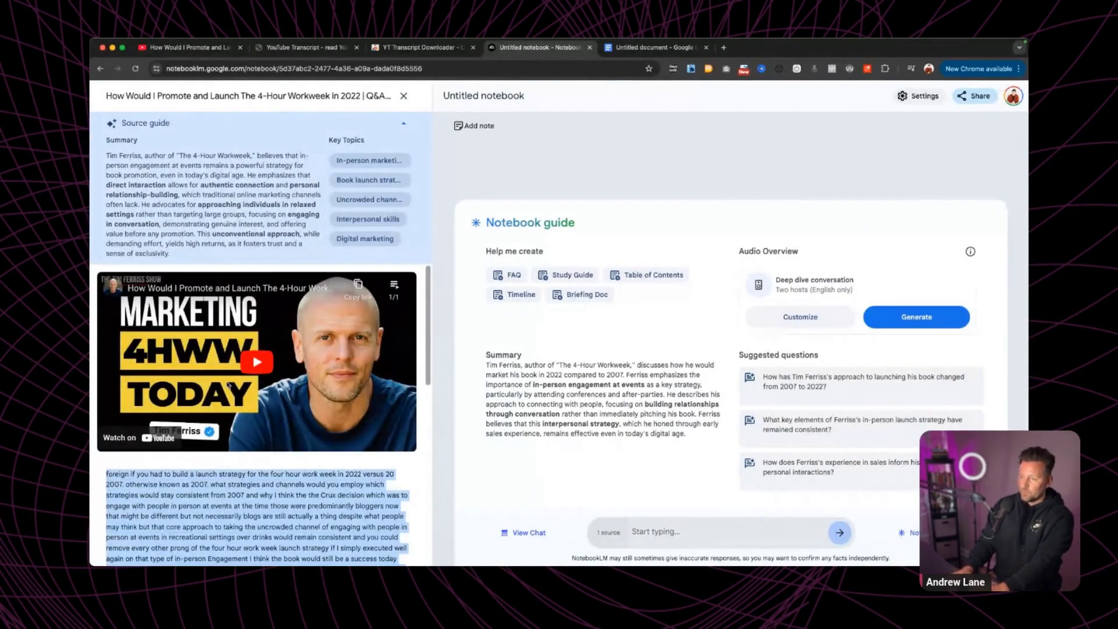
scroll(227, 385, down, 15)
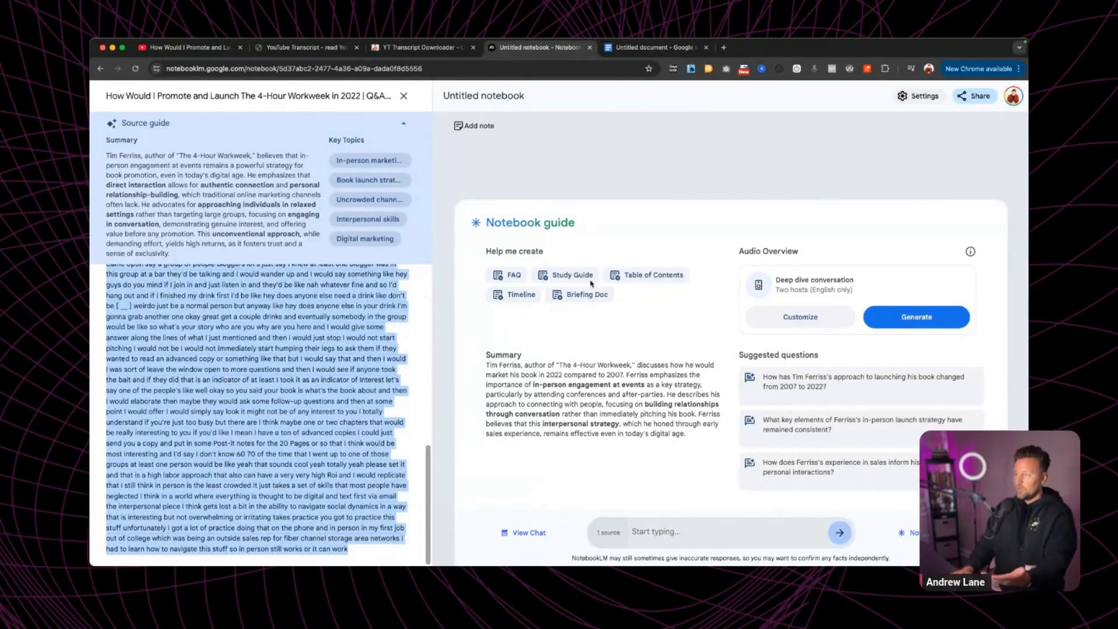
click(622, 315)
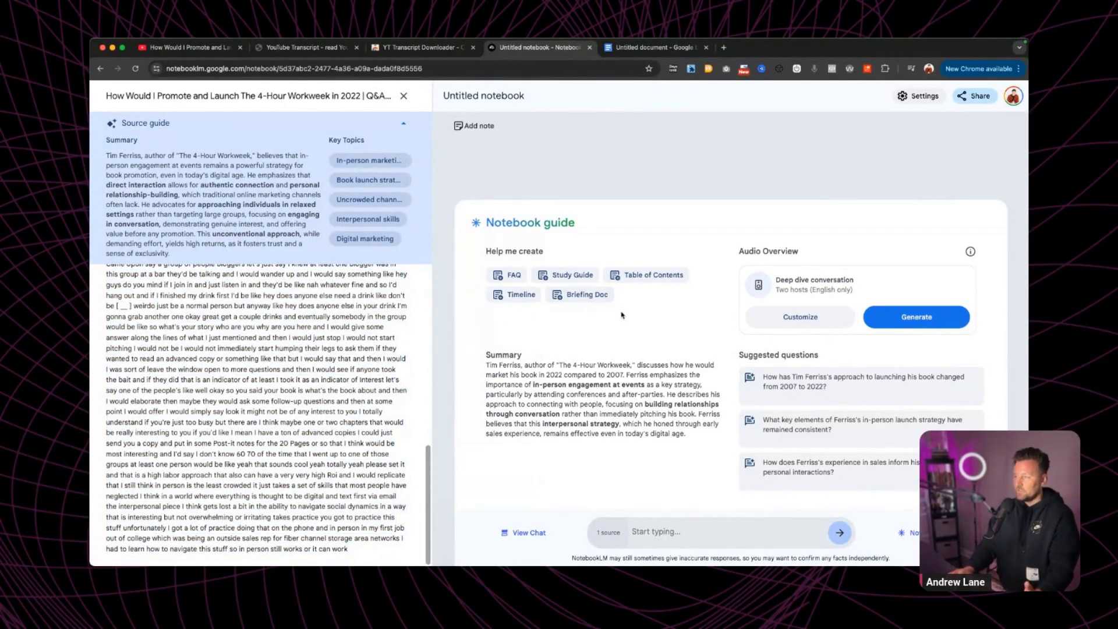
Generate a Briefing Doc from the video source, read through the saved note and close it.
click(587, 299)
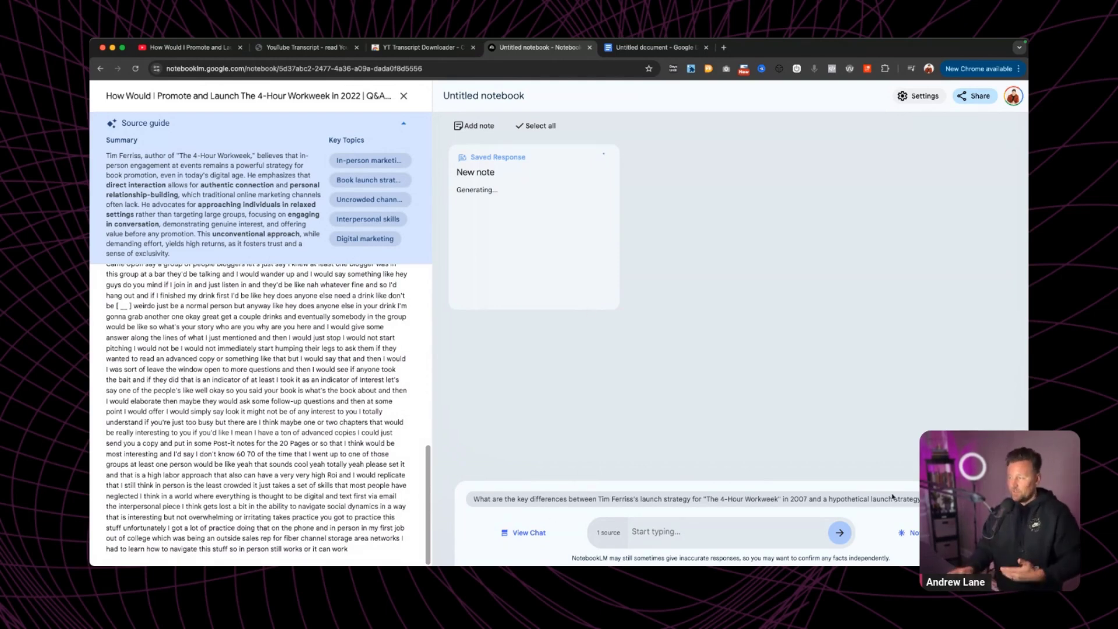
click(911, 532)
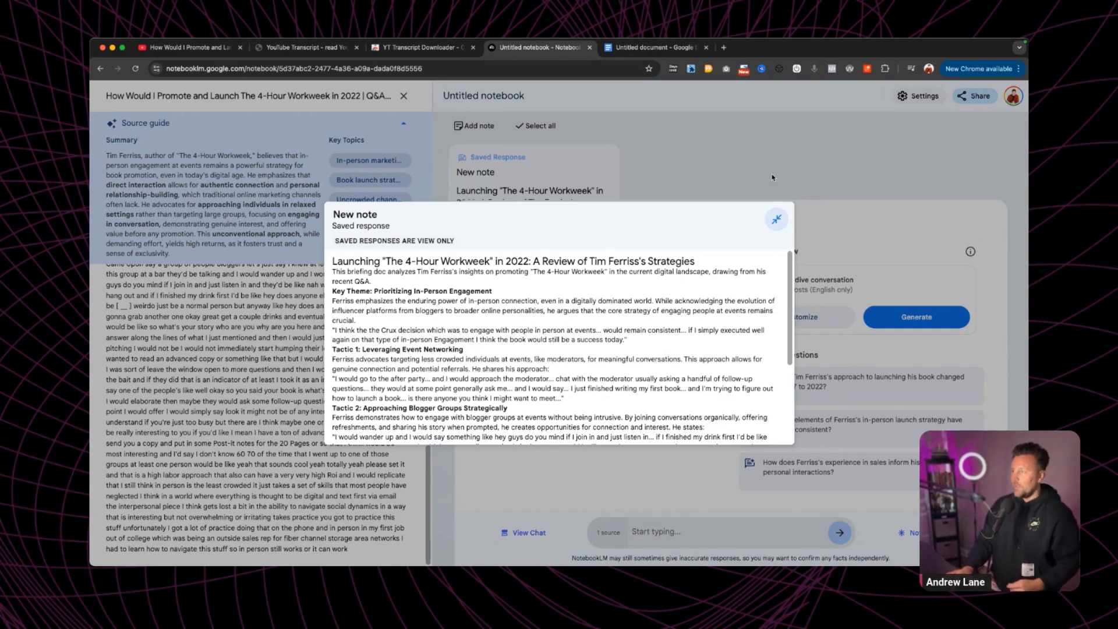
click(776, 219)
click(565, 184)
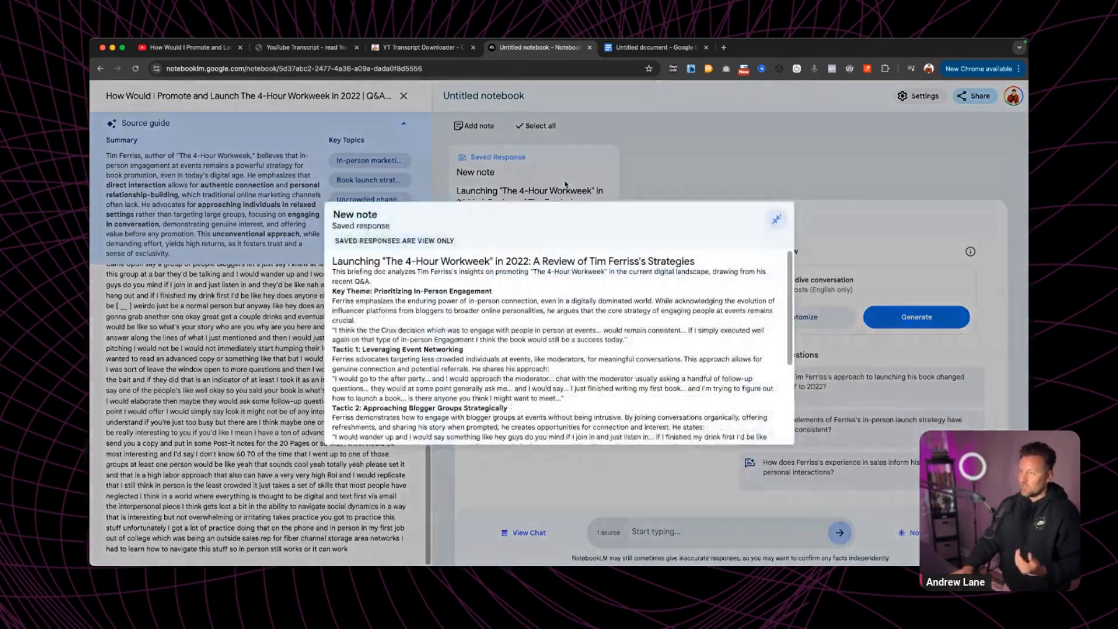
scroll(558, 337, down, 10)
click(701, 164)
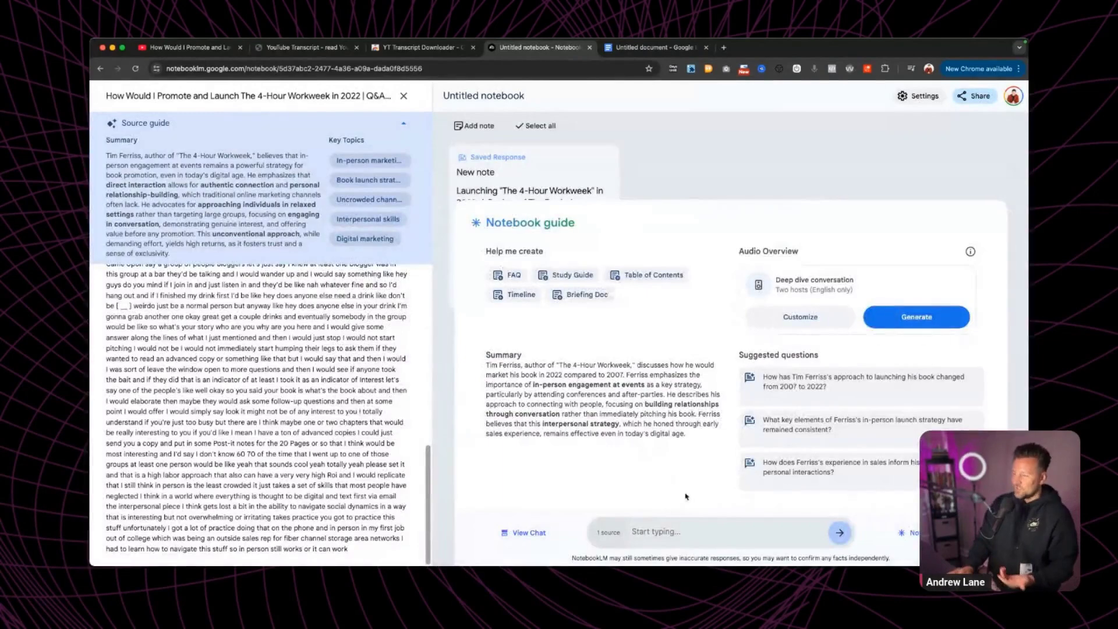
key(F1)
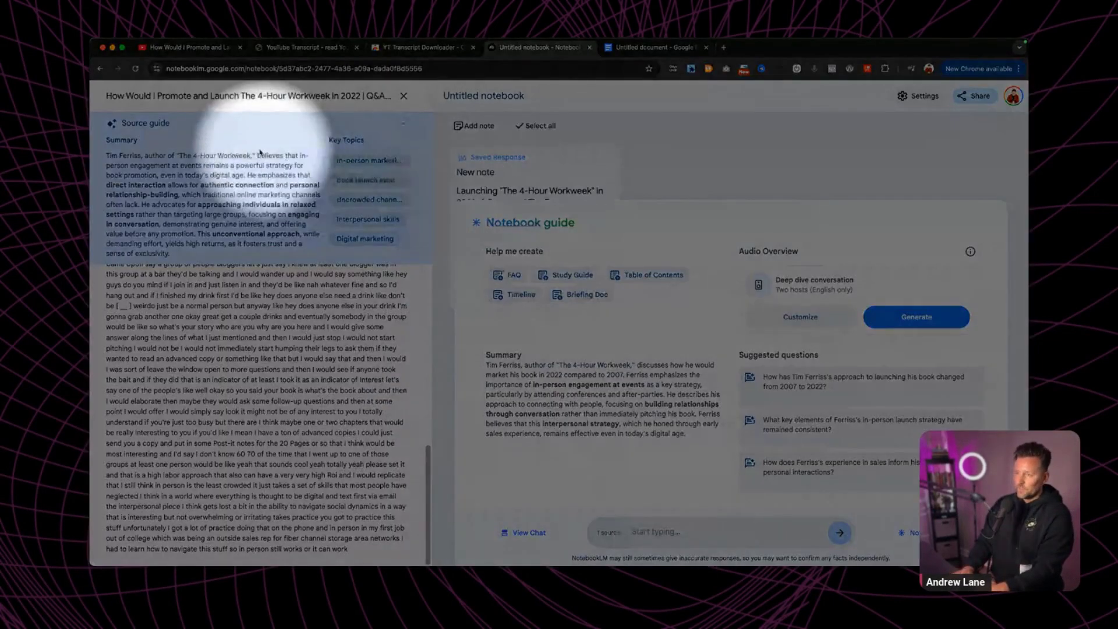
key(F1)
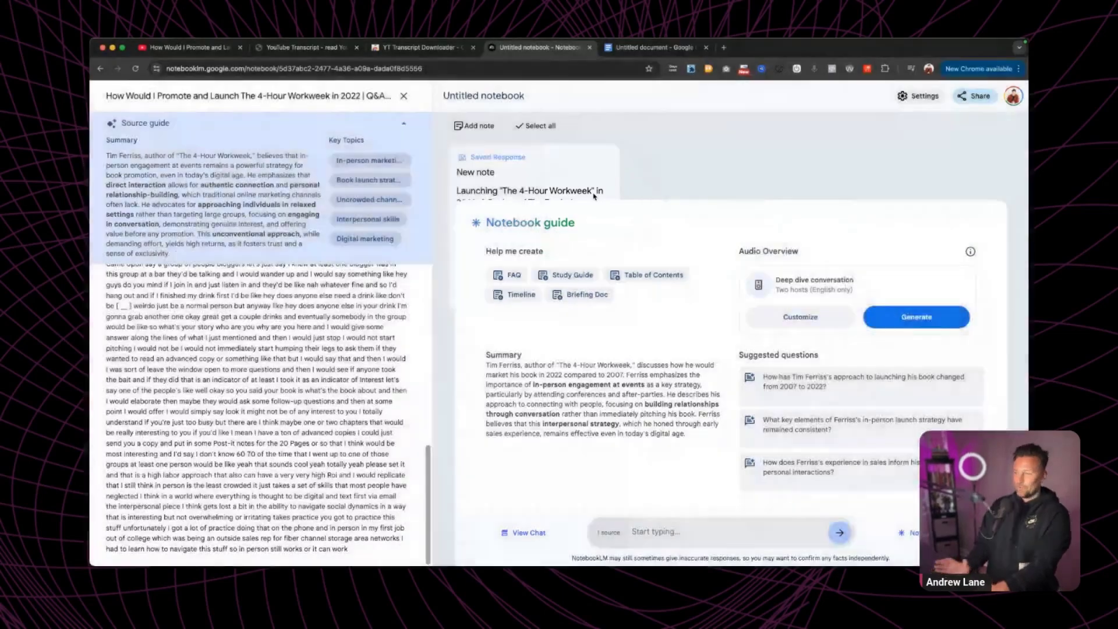
scroll(209, 379, up, 5)
scroll(210, 380, up, 5)
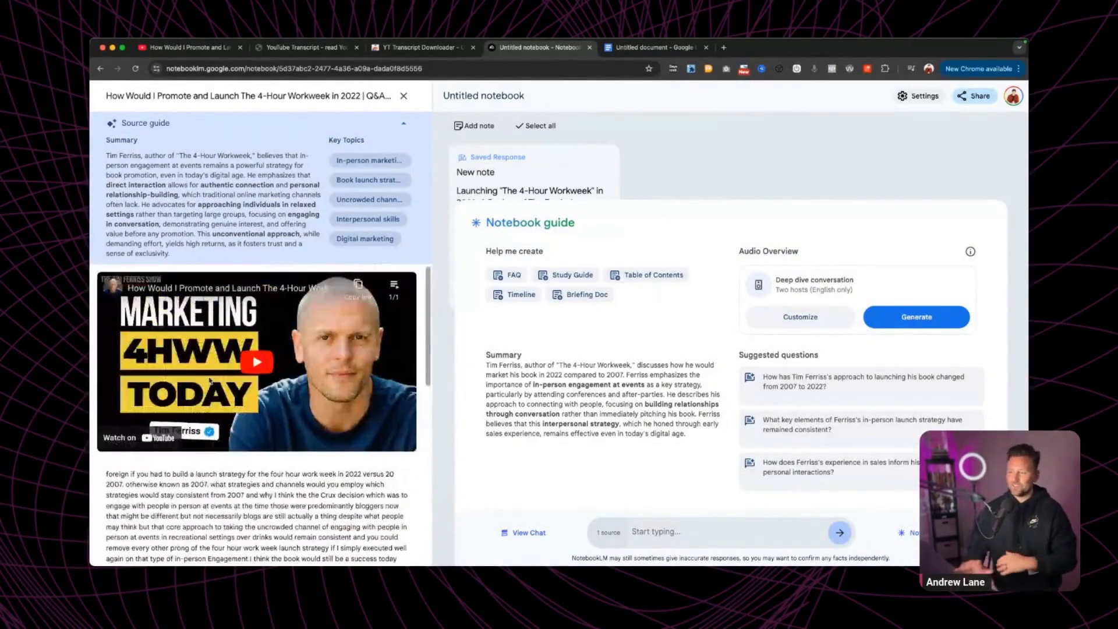